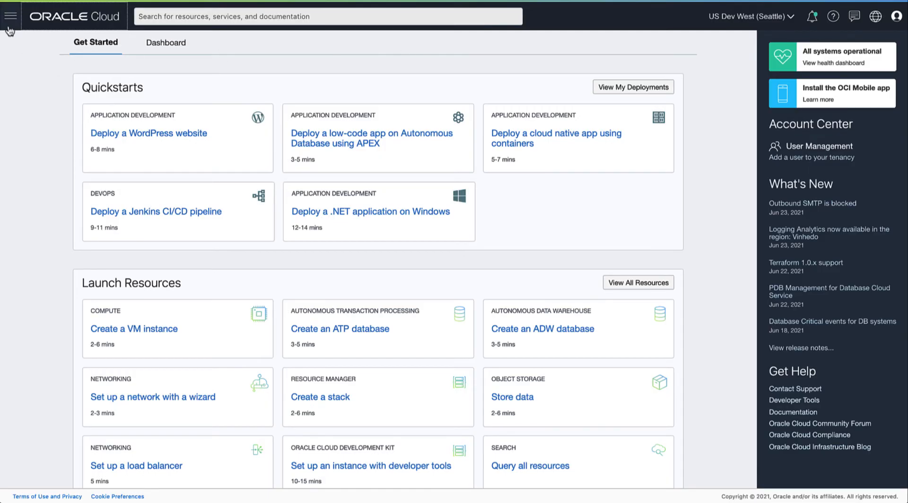
# Navigate to Exadata VM Clusters, view scaqan03adm0506clu6's details and highlight Grid Infrastructure version 18.13.0.0.0.
pyautogui.click(11, 15)
pyautogui.click(593, 87)
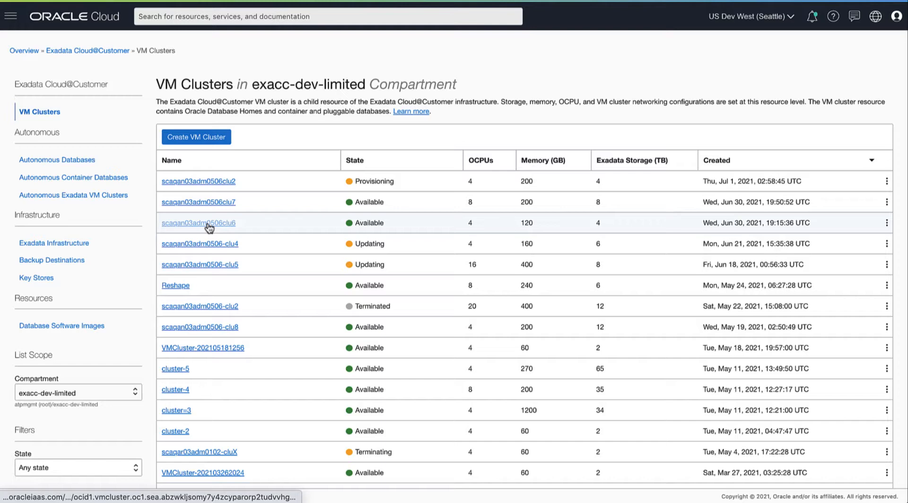
pyautogui.click(208, 225)
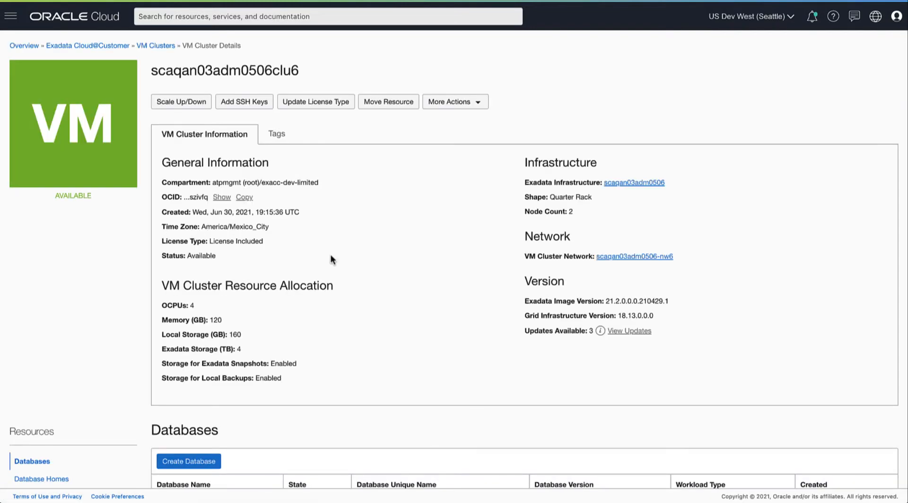
pyautogui.scroll(-1, 330, 256)
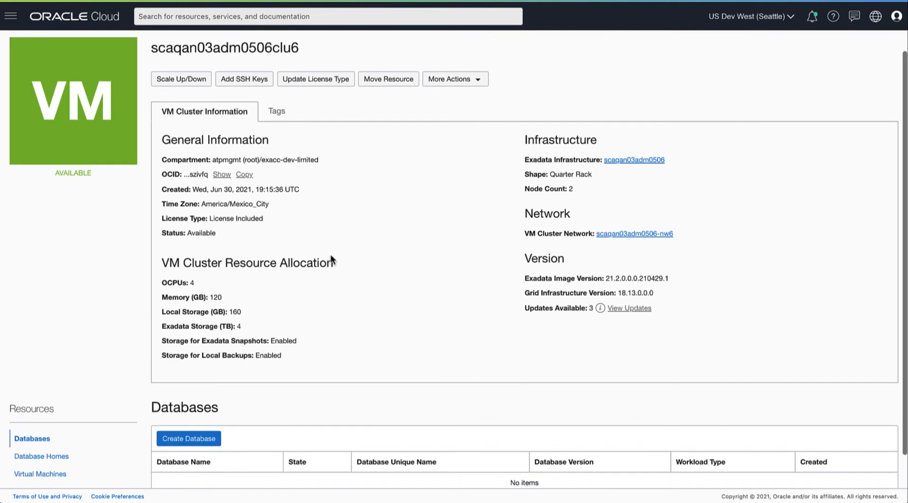
pyautogui.moveTo(653, 292); pyautogui.dragTo(618, 294)
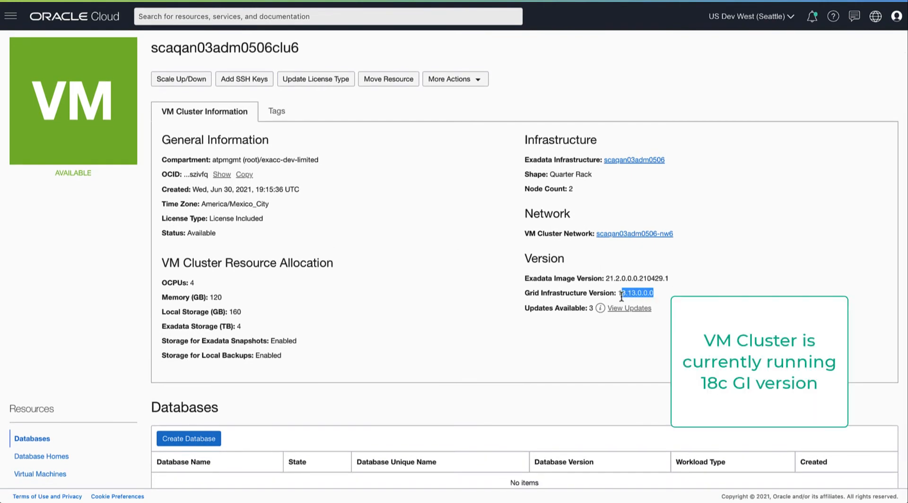
pyautogui.click(618, 296)
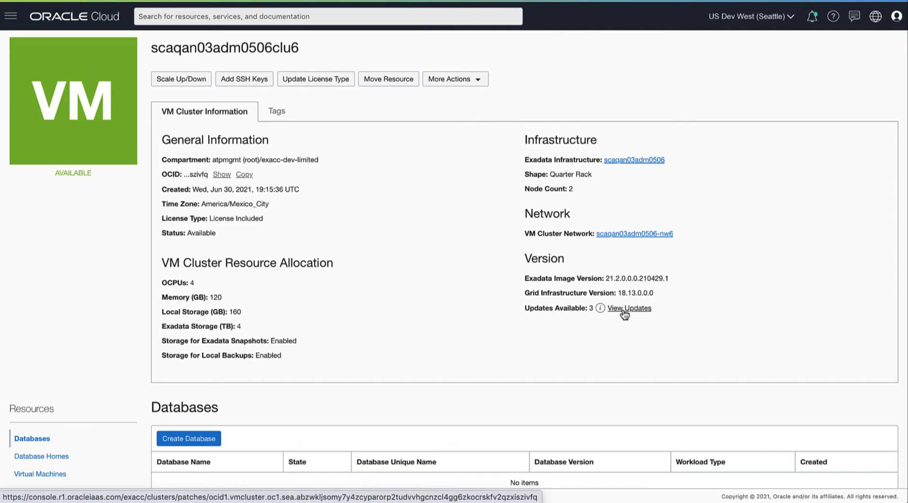
# From the cluster's Updates list, run a precheck on the 19.9 Grid Infrastructure upgrade row.
pyautogui.click(624, 308)
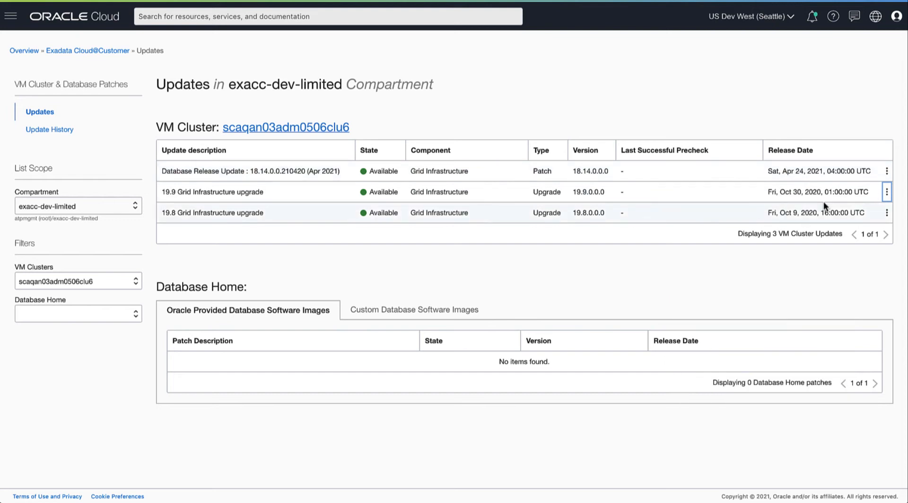
pyautogui.click(886, 192)
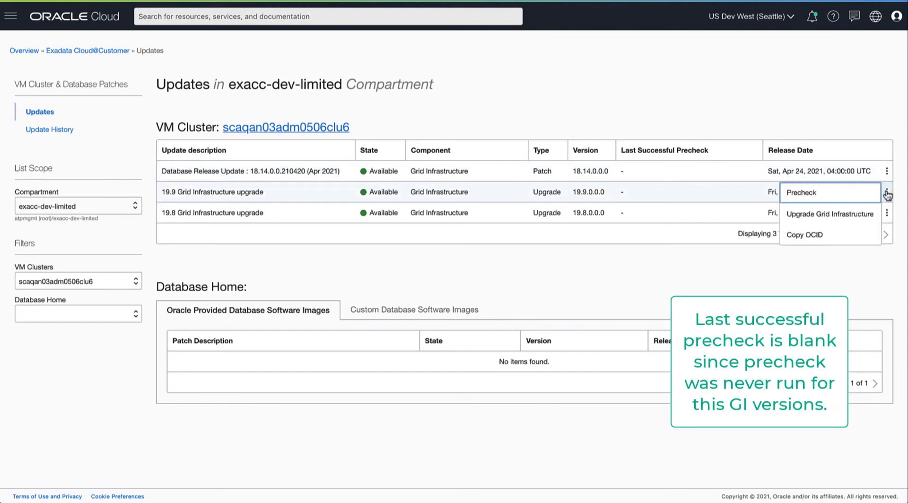
pyautogui.click(828, 194)
pyautogui.click(270, 142)
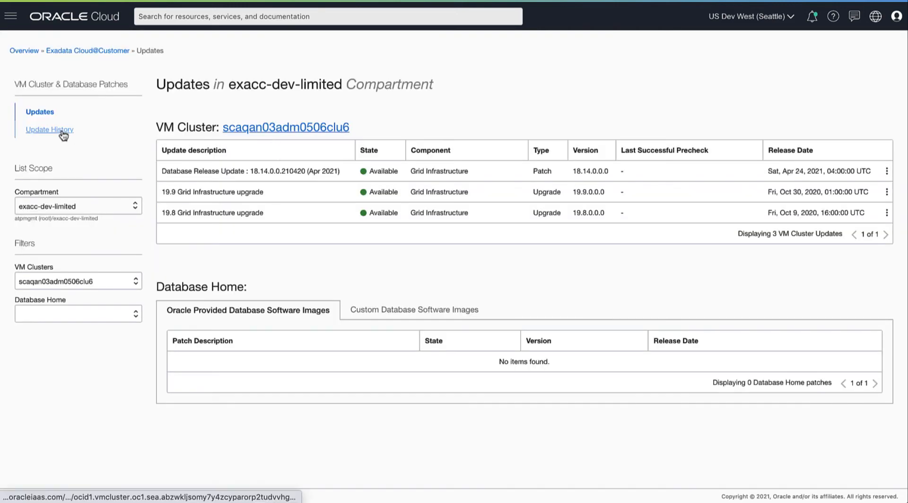
# Check Update History for the 19.9 precheck, then return to the cluster details showing Updating.
pyautogui.click(62, 132)
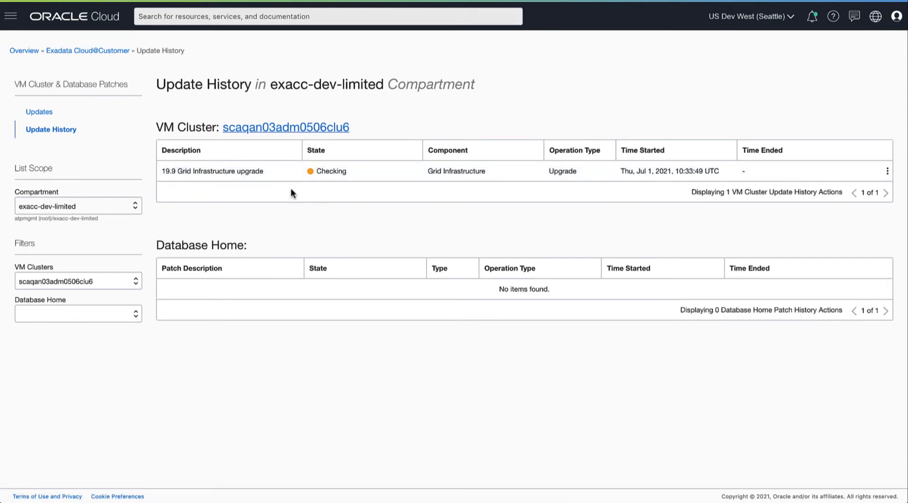
pyautogui.click(275, 129)
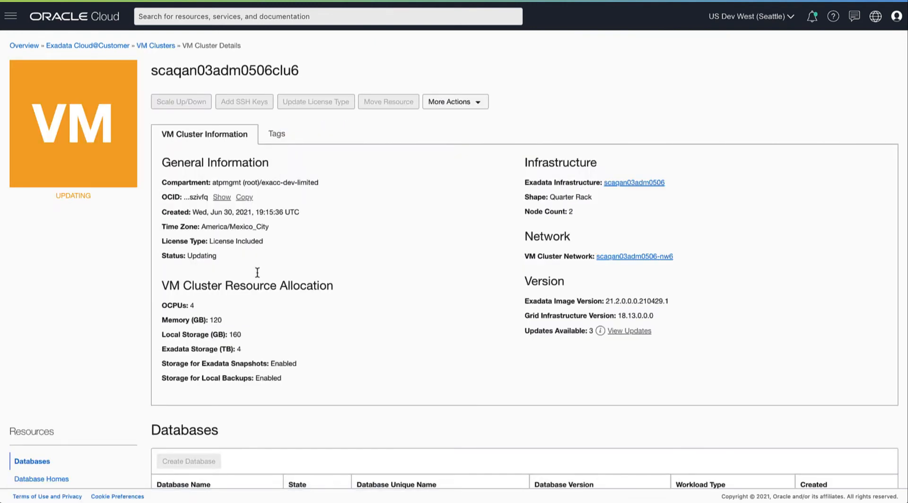
pyautogui.scroll(-2, 72, 196)
pyautogui.scroll(-1, 72, 196)
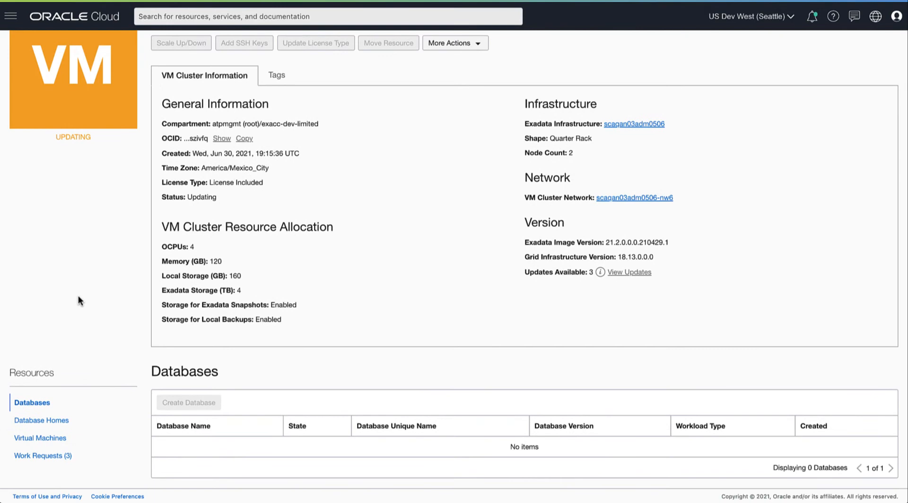
pyautogui.scroll(2, 312, 235)
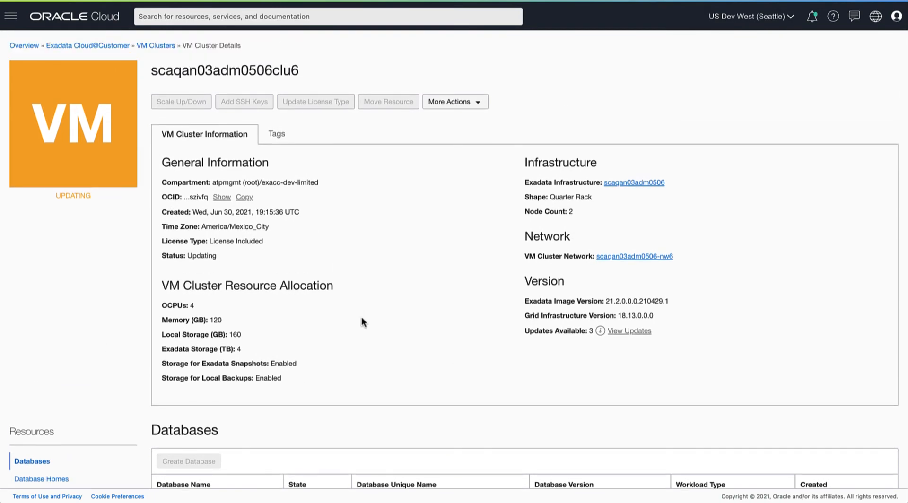
pyautogui.click(628, 331)
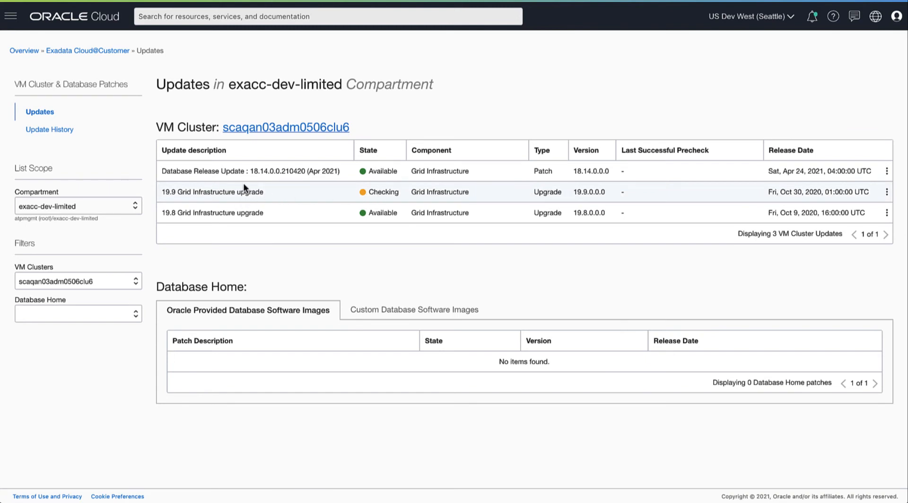
pyautogui.click(276, 129)
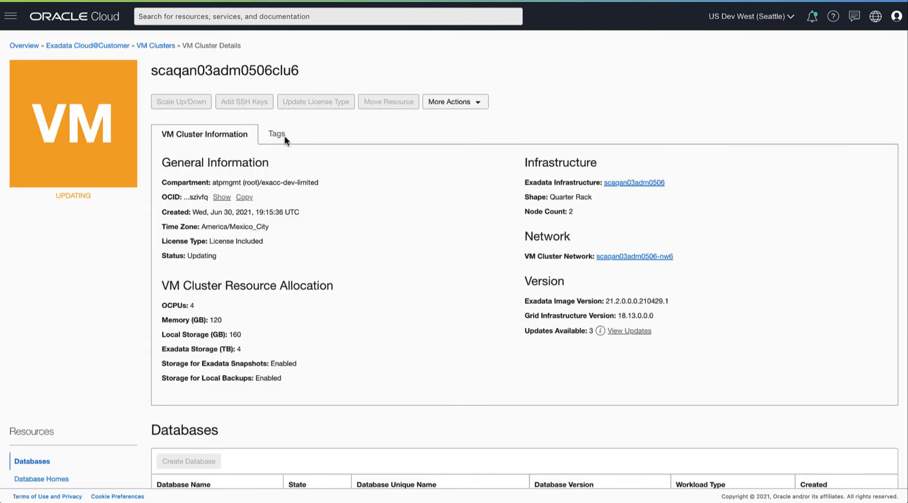
pyautogui.scroll(-2, 367, 304)
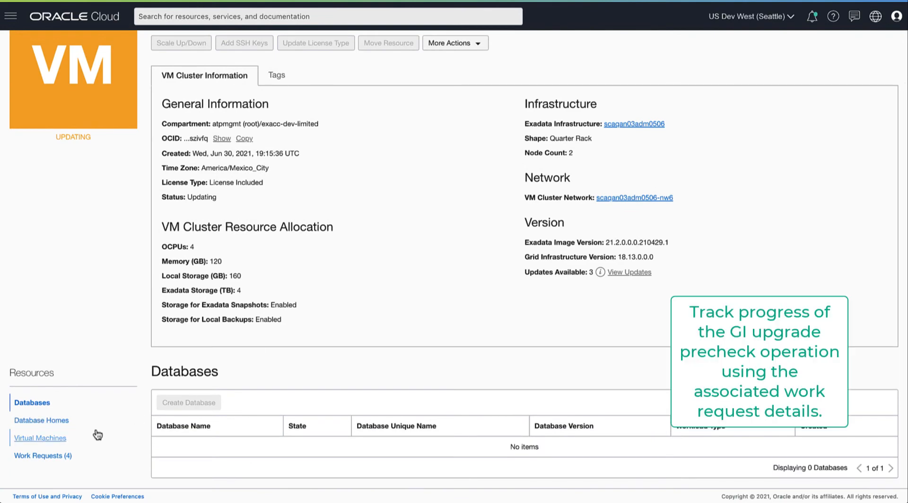
# Inspect the succeeded precheck work request, then view the cluster's available updates again.
pyautogui.click(42, 455)
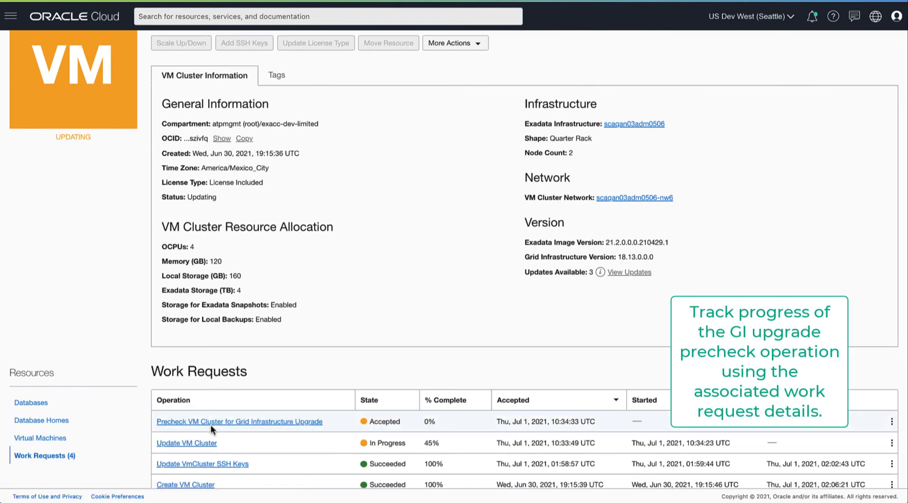
pyautogui.click(227, 422)
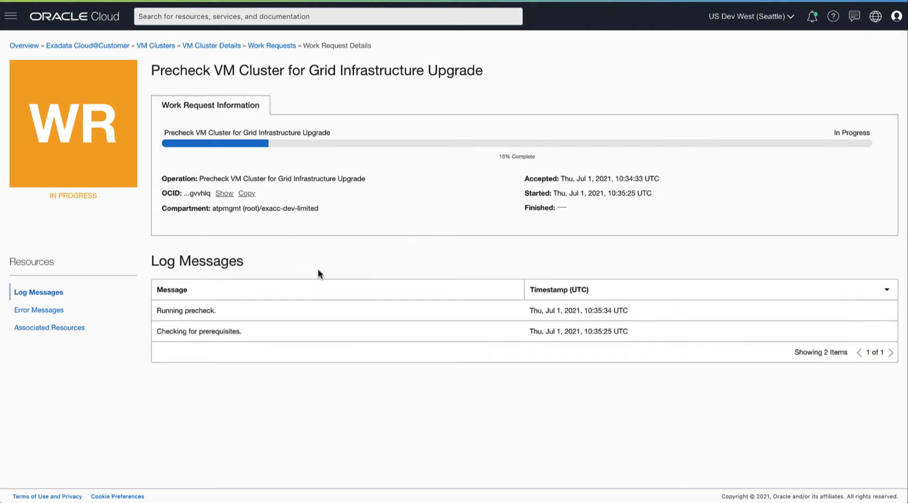
pyautogui.click(217, 46)
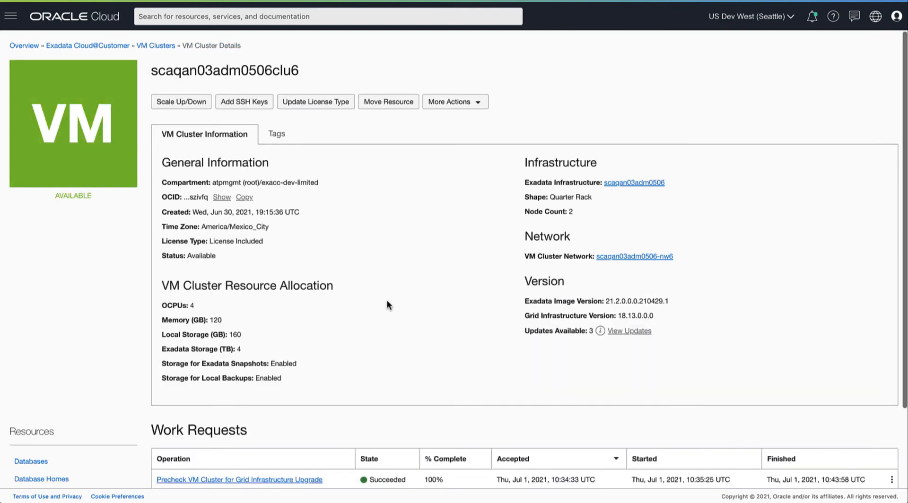
pyautogui.click(629, 329)
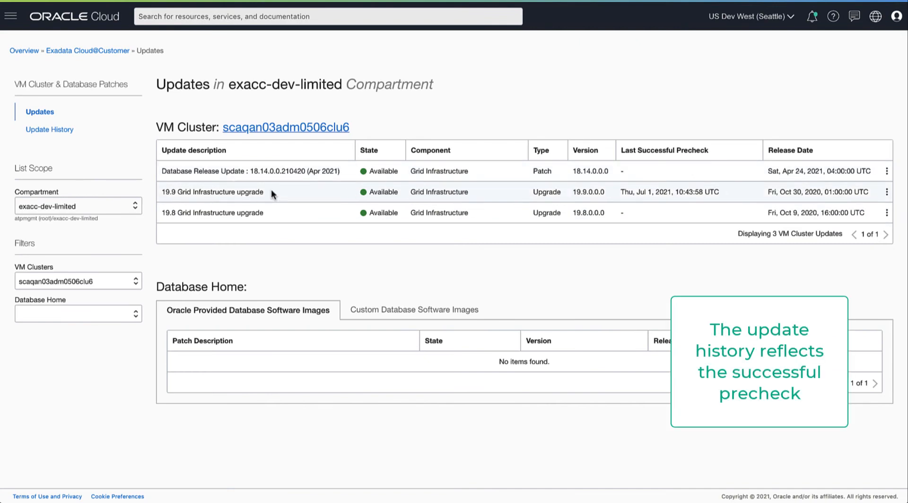
# Verify Precheck Passed in Update History and return to the Updates list for the 19.9 upgrade.
pyautogui.click(49, 130)
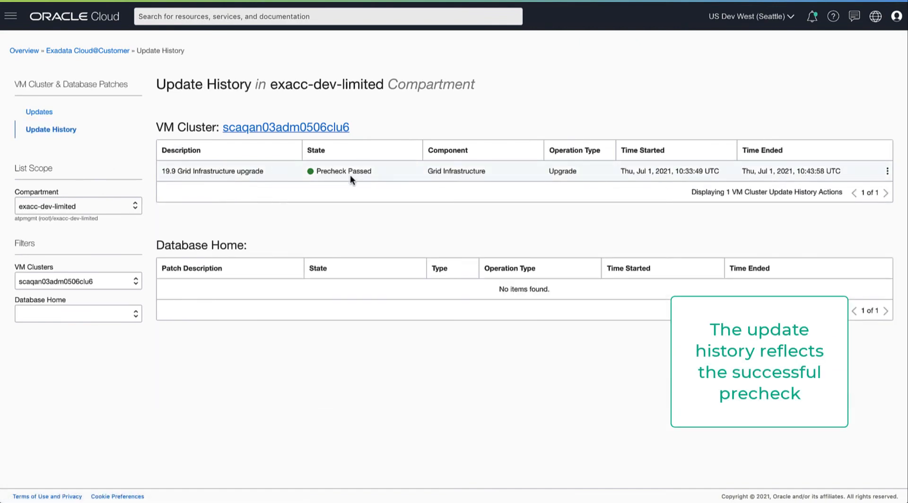
pyautogui.click(40, 113)
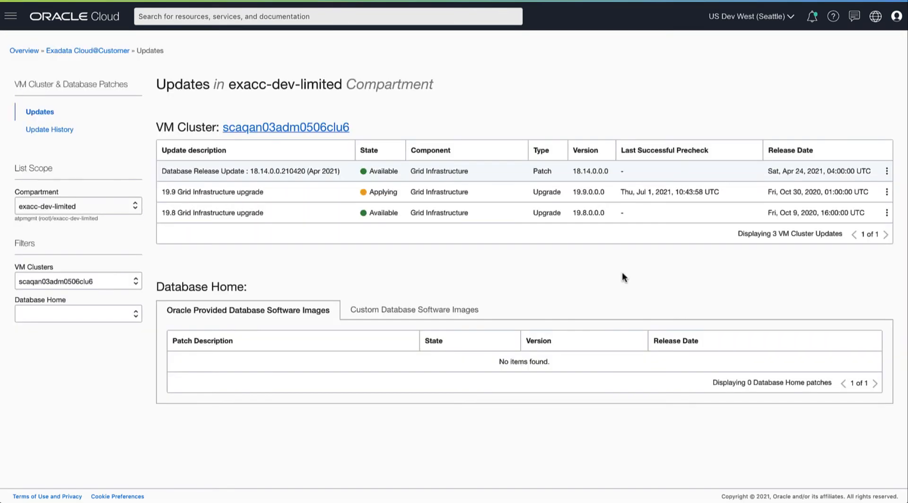
# Review Update History and the 19.9 row's actions during the upgrade, then go to the cluster details.
pyautogui.click(49, 130)
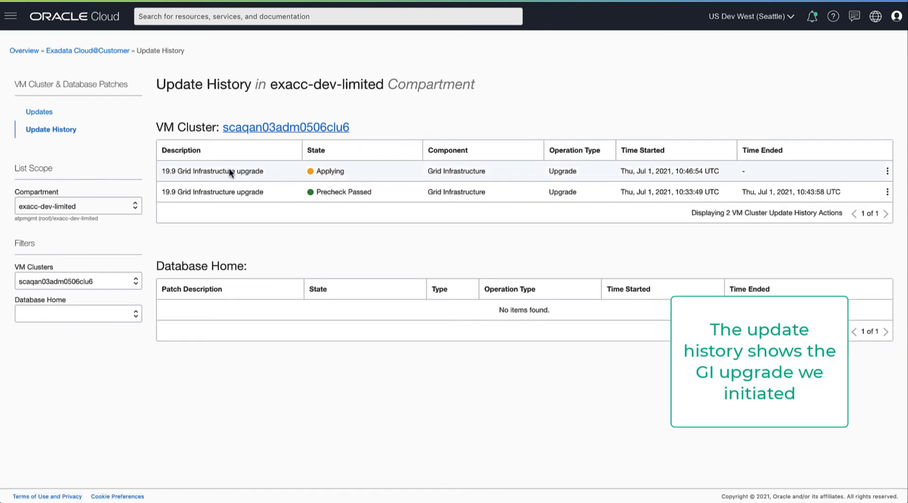
pyautogui.click(40, 112)
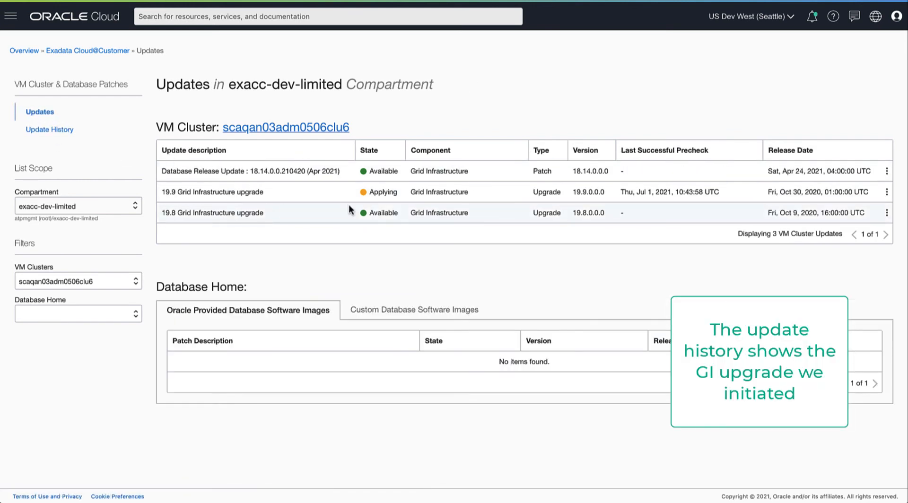
pyautogui.click(886, 192)
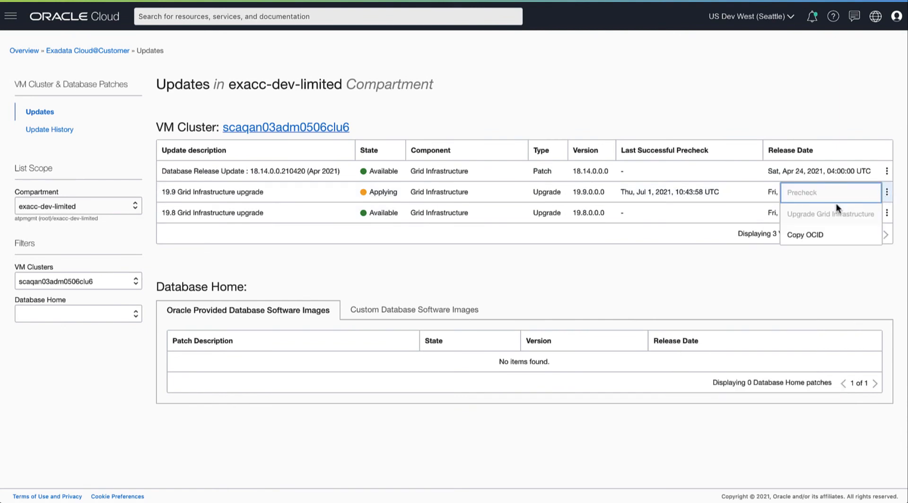
pyautogui.click(550, 240)
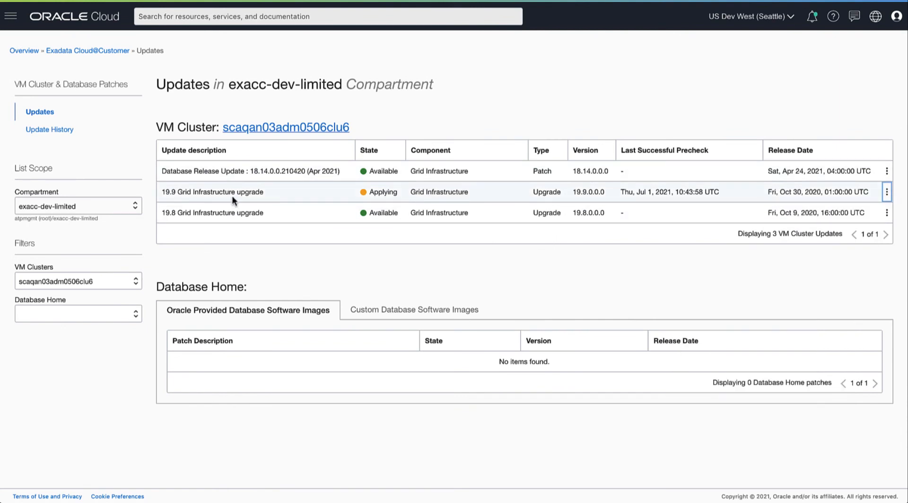
pyautogui.click(47, 128)
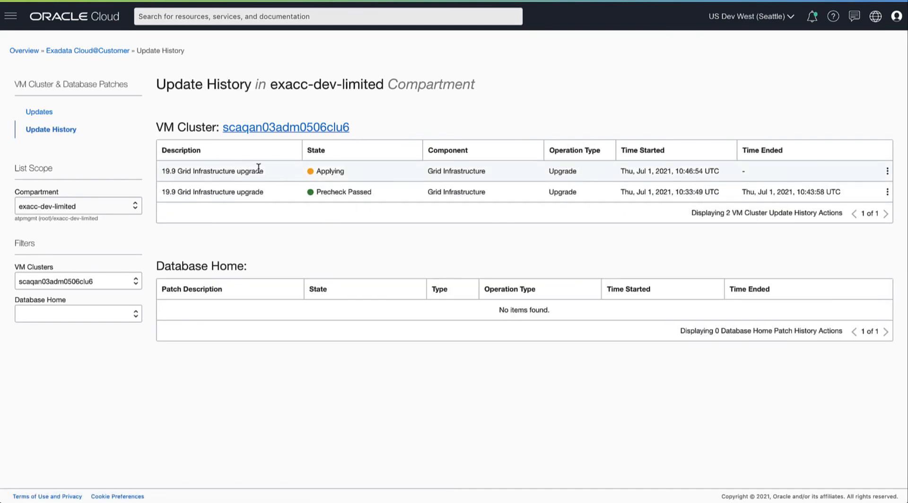
pyautogui.click(266, 129)
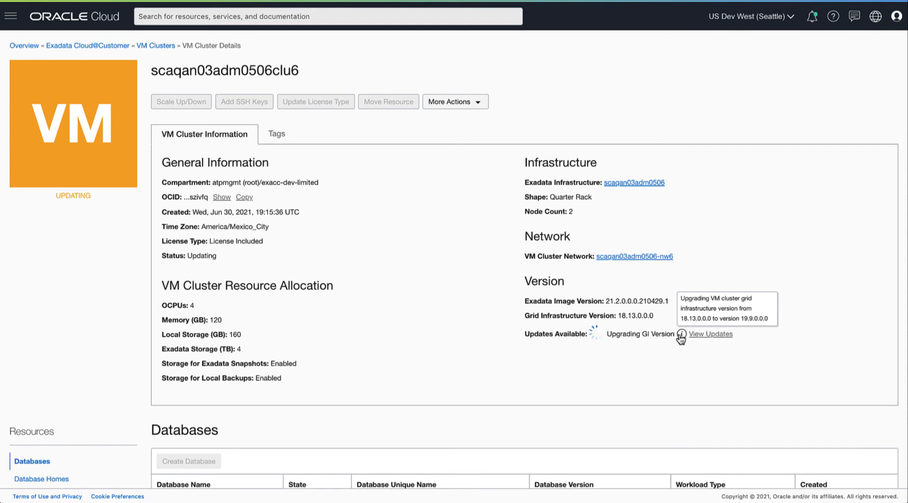
pyautogui.scroll(-2, 396, 359)
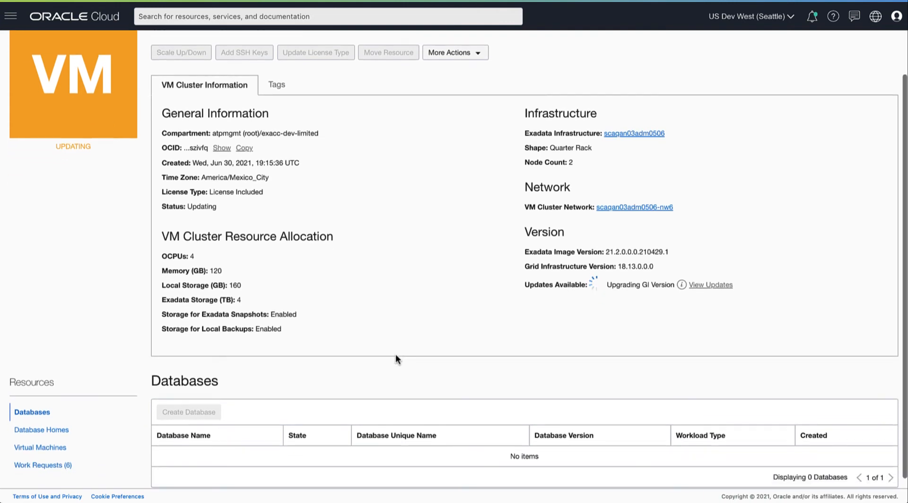
# Monitor the Upgrade VM Cluster Grid Infrastructure work request until it shows Succeeded at 100%.
pyautogui.click(55, 457)
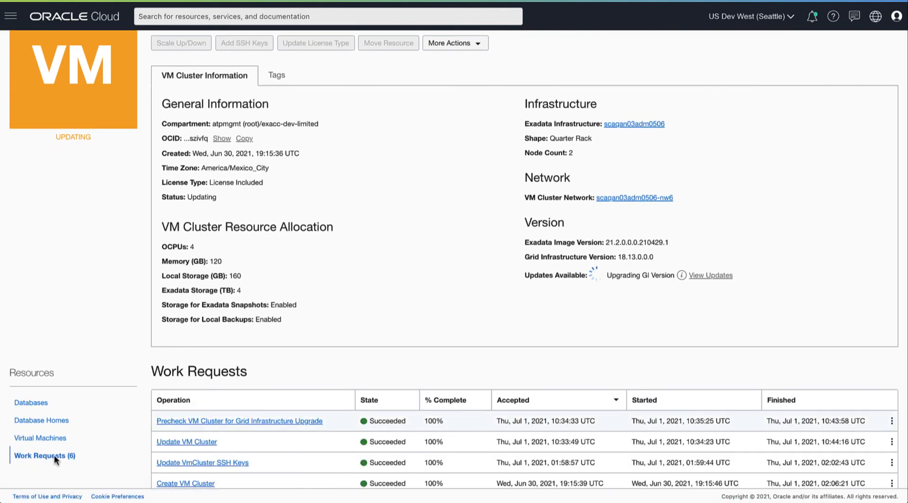
pyautogui.click(249, 423)
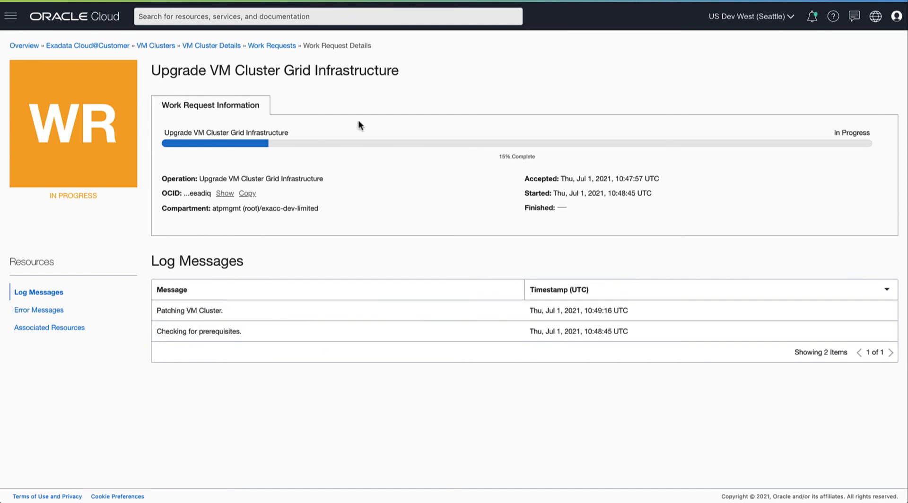
pyautogui.click(215, 46)
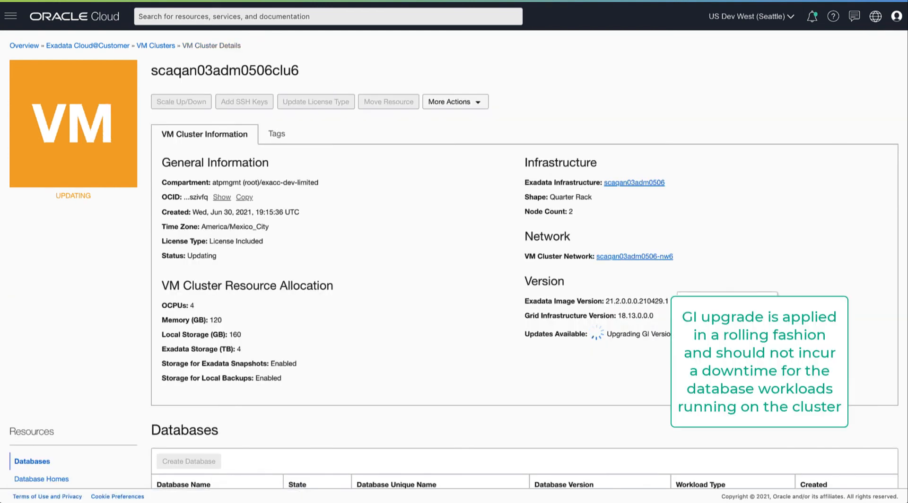
pyautogui.scroll(-2, 539, 400)
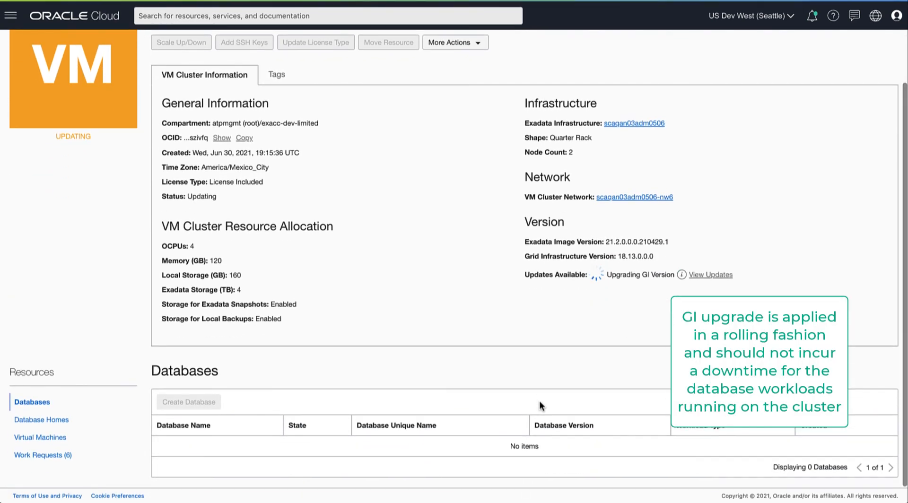
pyautogui.click(44, 455)
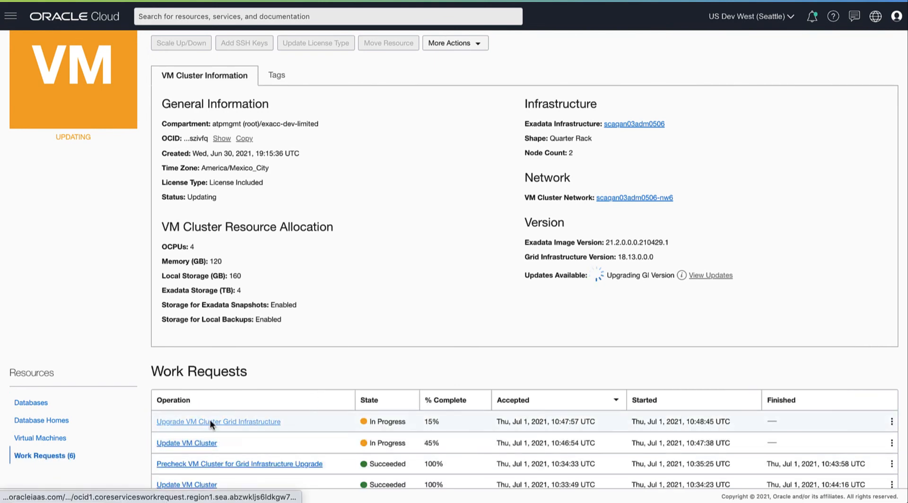
pyautogui.click(210, 421)
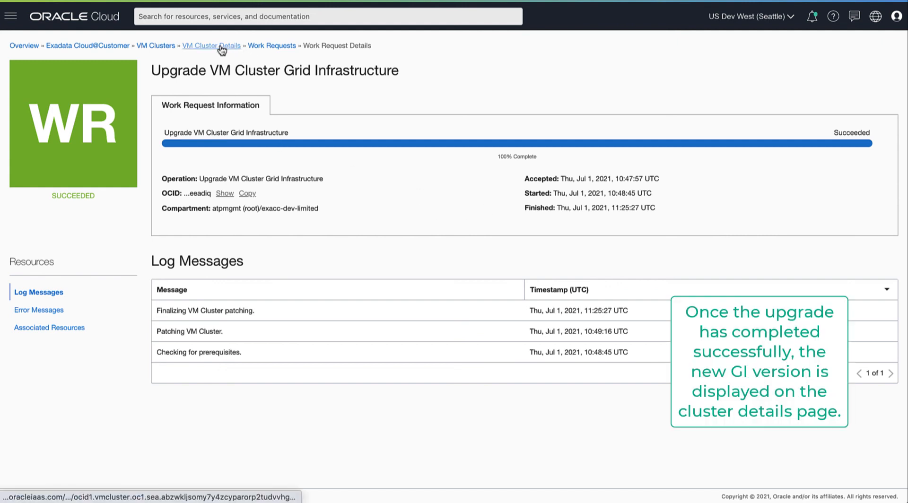
# Return to the cluster details and view Update History with the 19.9 upgrade Applied.
pyautogui.click(211, 45)
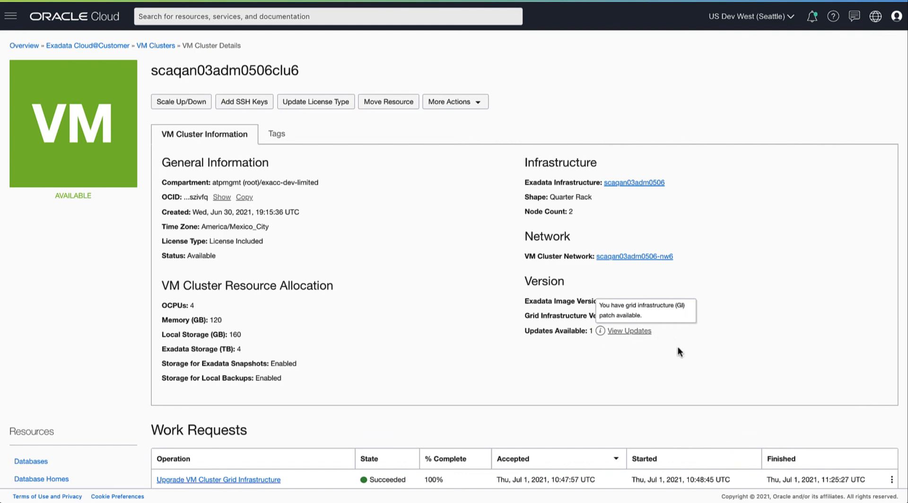
pyautogui.click(629, 331)
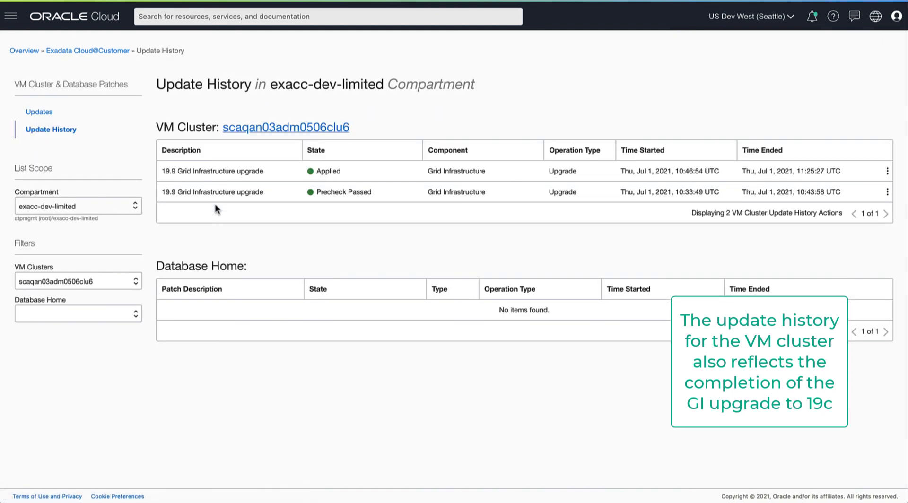